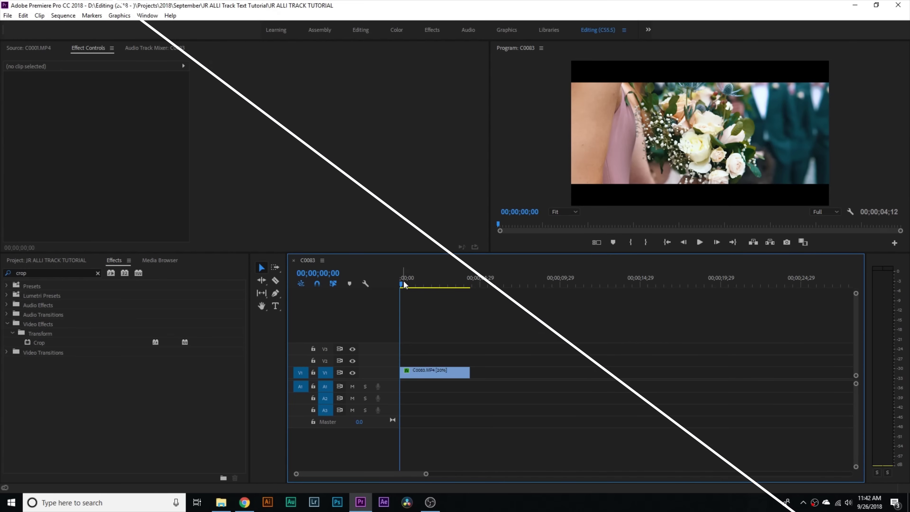
Step: Send clip C0083.MP4 from the Premiere Pro timeline to After Effects as a linked composition
{"action": "left_click_drag", "start_coordinate": [404, 287], "coordinate": [439, 290]}
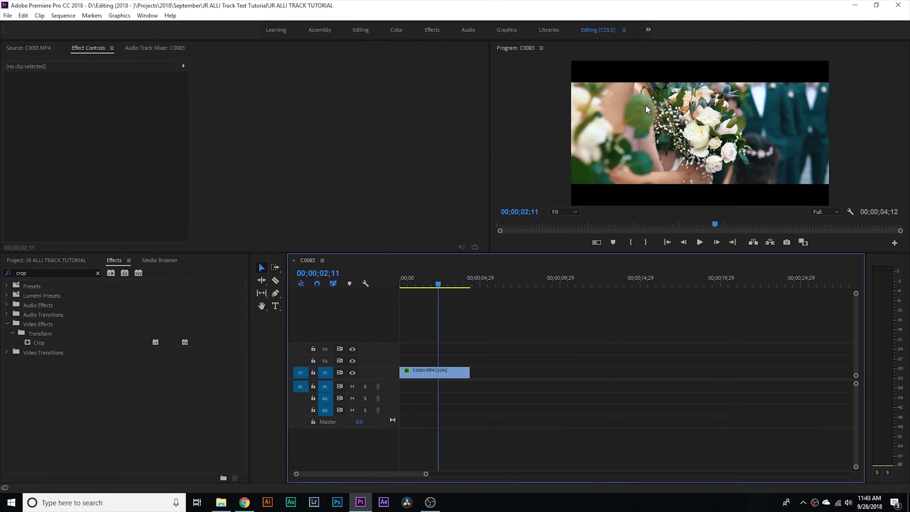
{"action": "left_click_drag", "start_coordinate": [438, 286], "coordinate": [393, 290]}
{"action": "right_click", "coordinate": [429, 373]}
{"action": "left_click", "coordinate": [448, 151]}
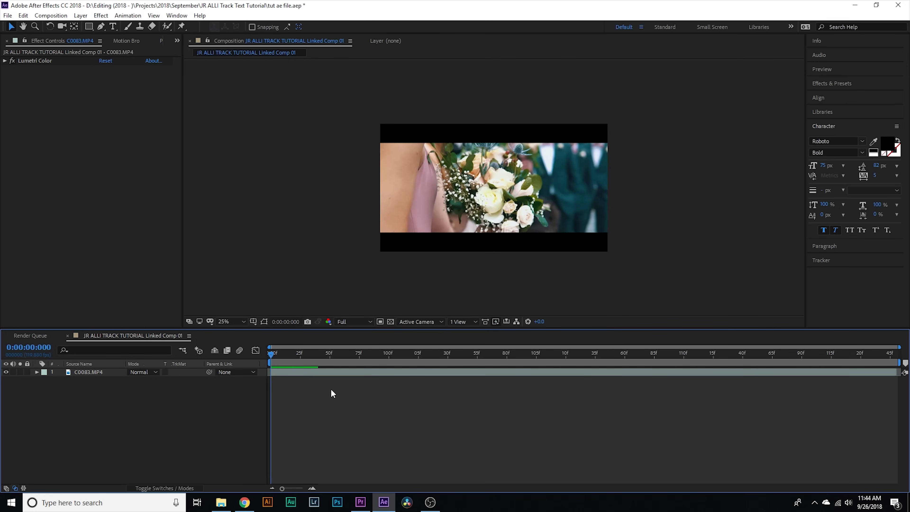
Step: Create a text layer reading 'JR ALLI TRACK' over the bouquet footage
{"action": "key", "text": "ctrl+t"}
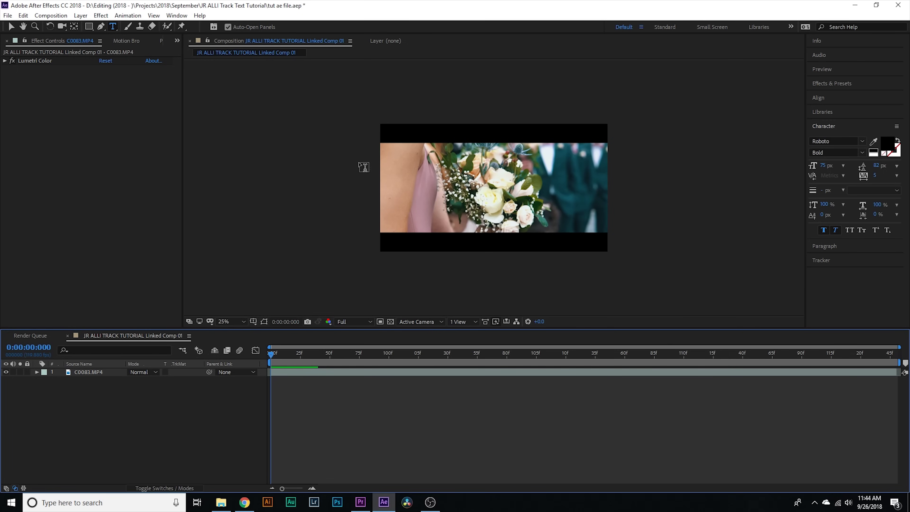
{"action": "left_click", "coordinate": [498, 192]}
{"action": "type", "text": "JR ALLI TRACK"}
{"action": "left_click", "coordinate": [322, 433]}
{"action": "left_click", "coordinate": [283, 373]}
Step: Set the title text's fill colour to white
{"action": "left_click_drag", "start_coordinate": [515, 182], "coordinate": [459, 181]}
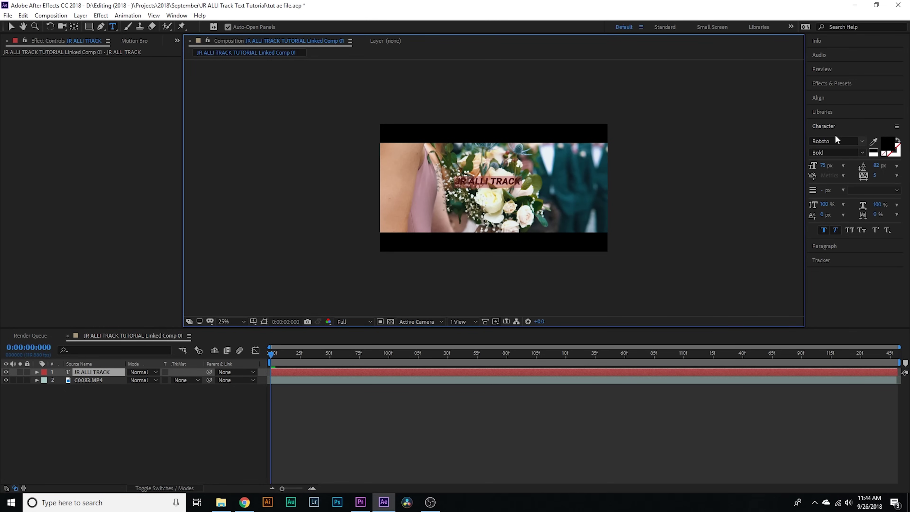
{"action": "left_click", "coordinate": [891, 150]}
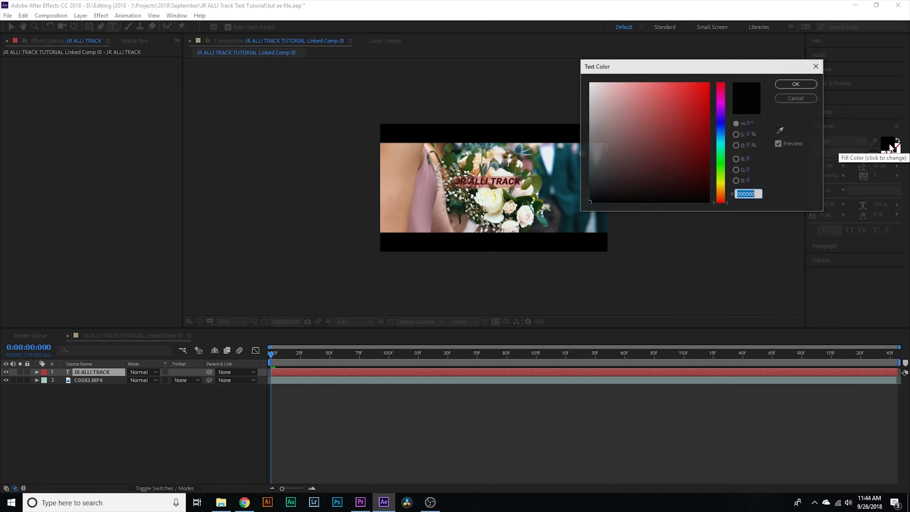
{"action": "left_click_drag", "start_coordinate": [647, 117], "coordinate": [531, 51]}
{"action": "left_click", "coordinate": [796, 84]}
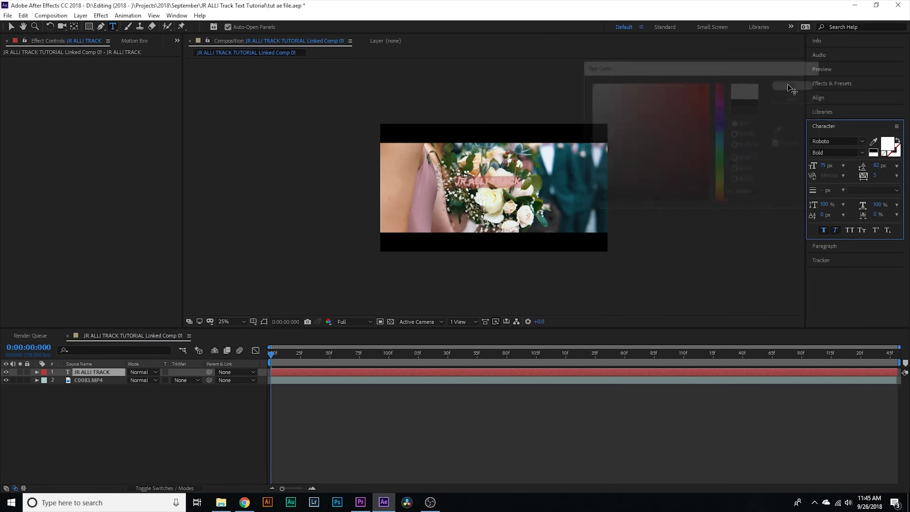
Step: Scale the title layer to 269% and bring up the Align panel
{"action": "key", "text": "s"}
{"action": "left_click_drag", "start_coordinate": [190, 378], "coordinate": [224, 378]}
{"action": "key", "text": "v"}
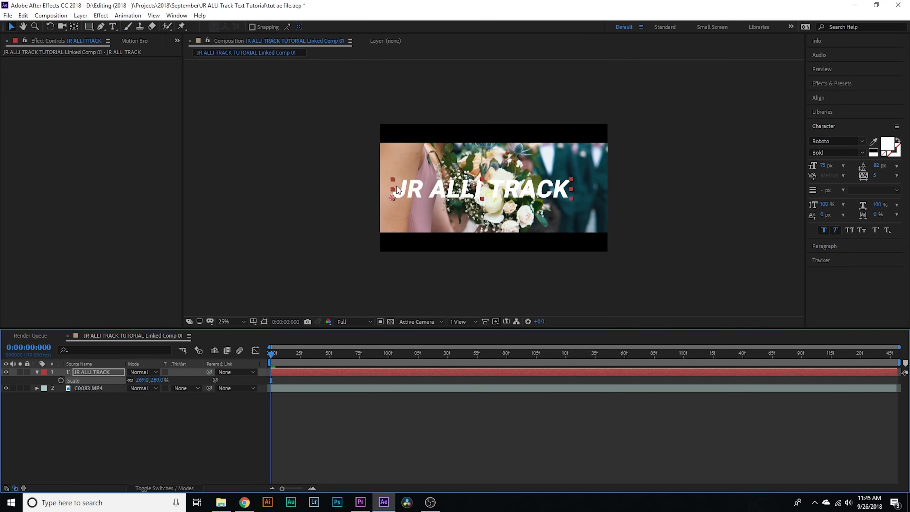
{"action": "left_click", "coordinate": [824, 98]}
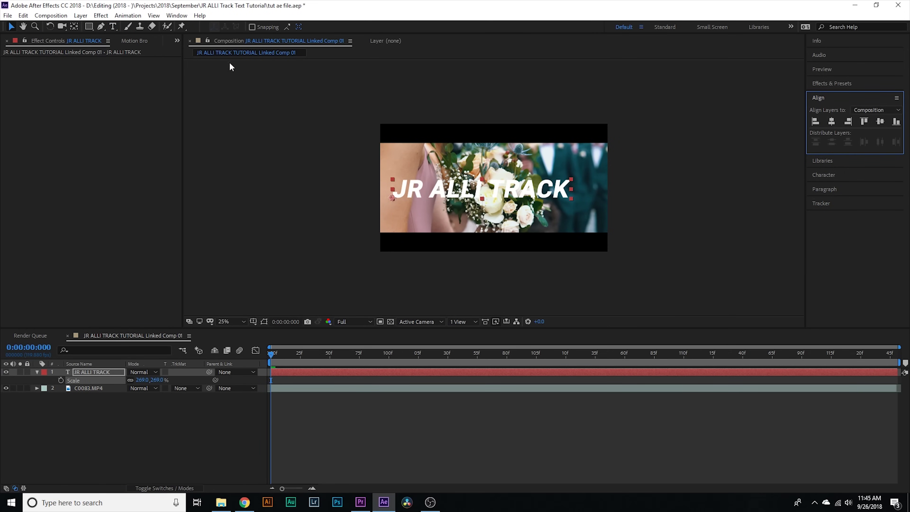
Step: Centre the JR ALLI TRACK title horizontally and vertically in the composition
{"action": "left_click", "coordinate": [177, 15]}
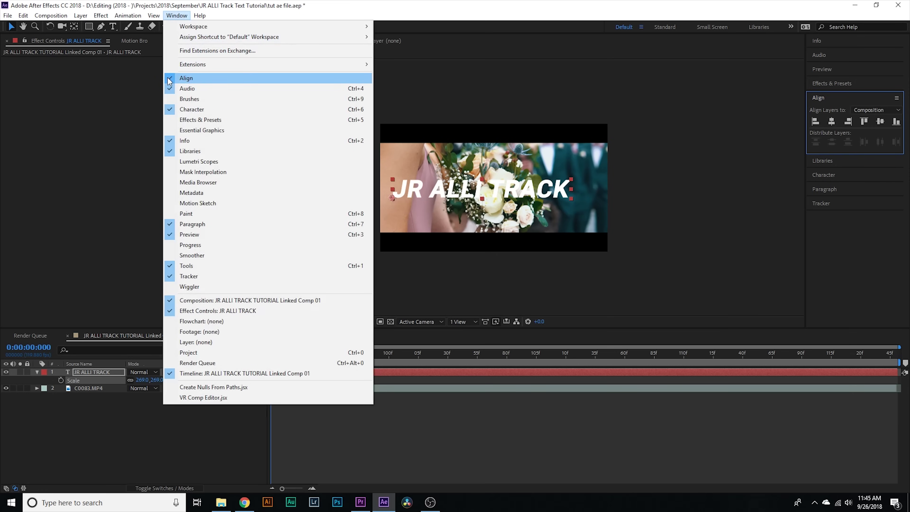
{"action": "left_click", "coordinate": [708, 115]}
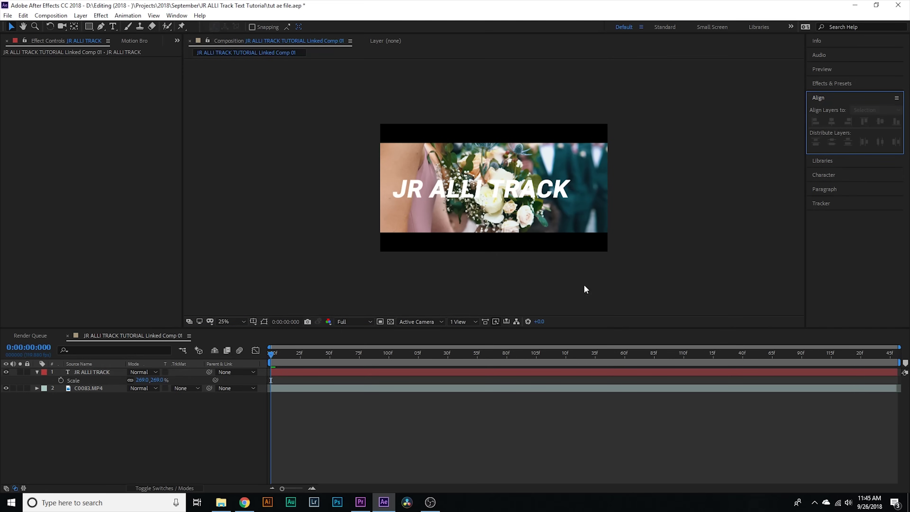
{"action": "left_click", "coordinate": [312, 376]}
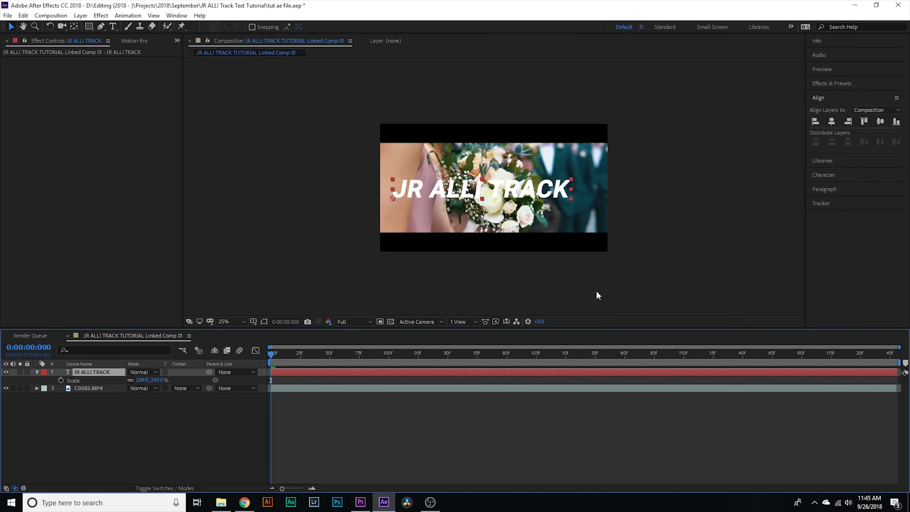
{"action": "left_click", "coordinate": [834, 121]}
{"action": "left_click", "coordinate": [881, 122]}
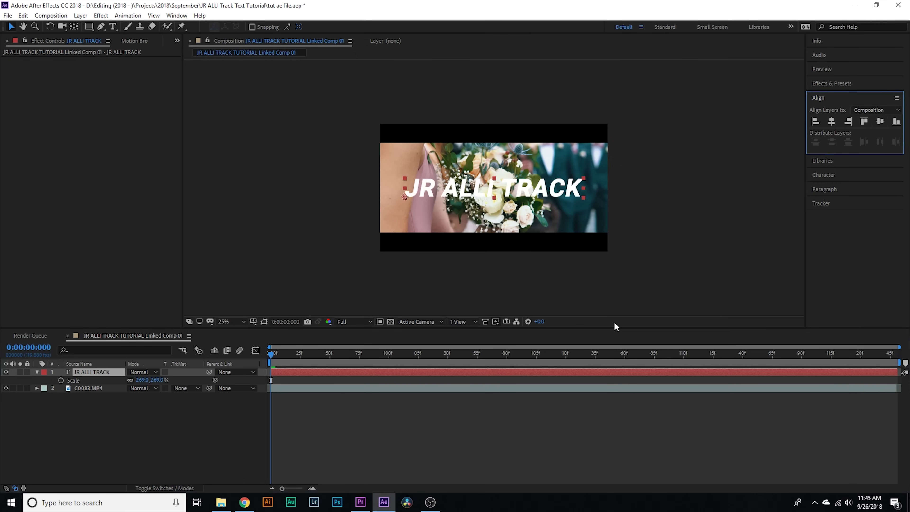
{"action": "left_click", "coordinate": [324, 400]}
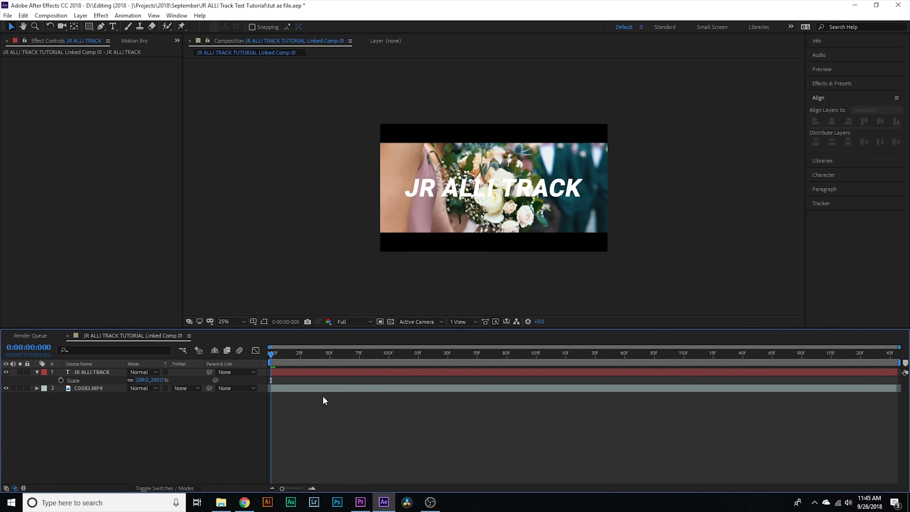
Step: Open the Effects & Presets panel and ready its search field
{"action": "left_click", "coordinate": [832, 84]}
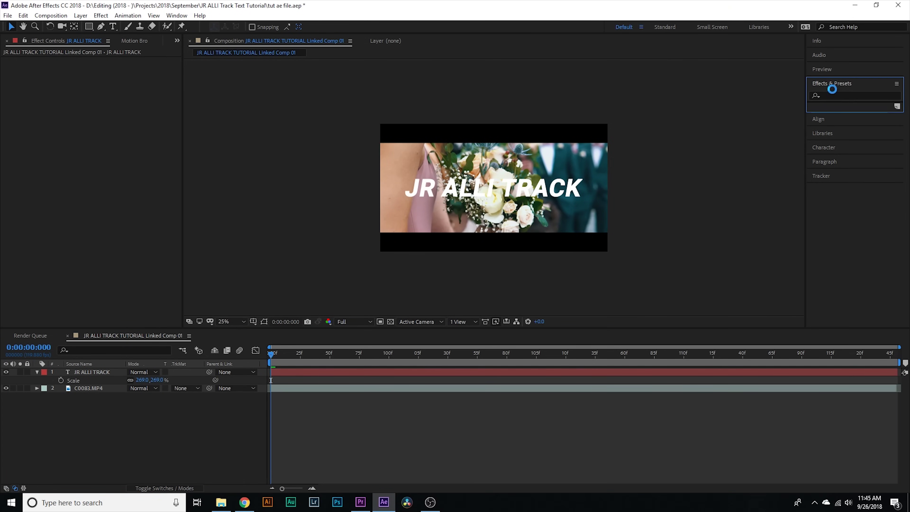
{"action": "key", "text": "alt+Tab"}
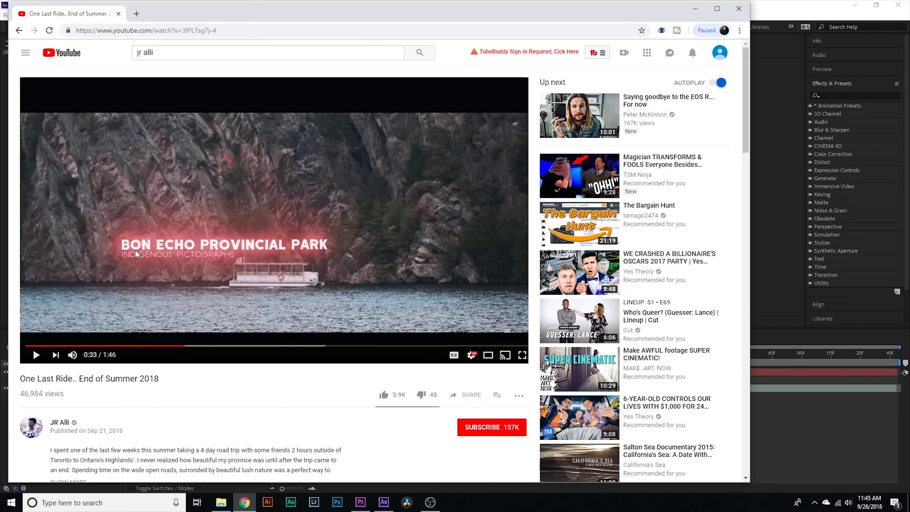
{"action": "left_click", "coordinate": [900, 158]}
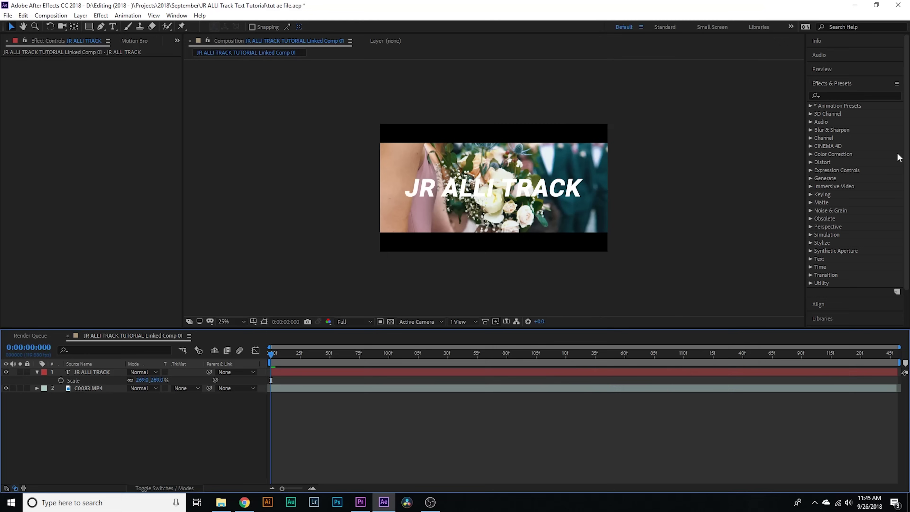
{"action": "left_click", "coordinate": [845, 94]}
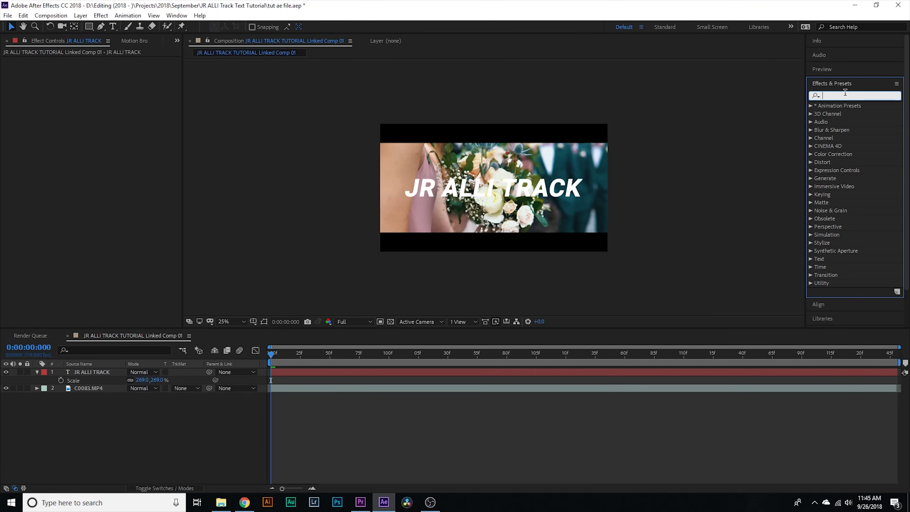
Step: Apply Glow to the JR ALLI TRACK title with red Color A and Color B
{"action": "type", "text": "glow"}
{"action": "left_click_drag", "start_coordinate": [855, 153], "coordinate": [303, 376]}
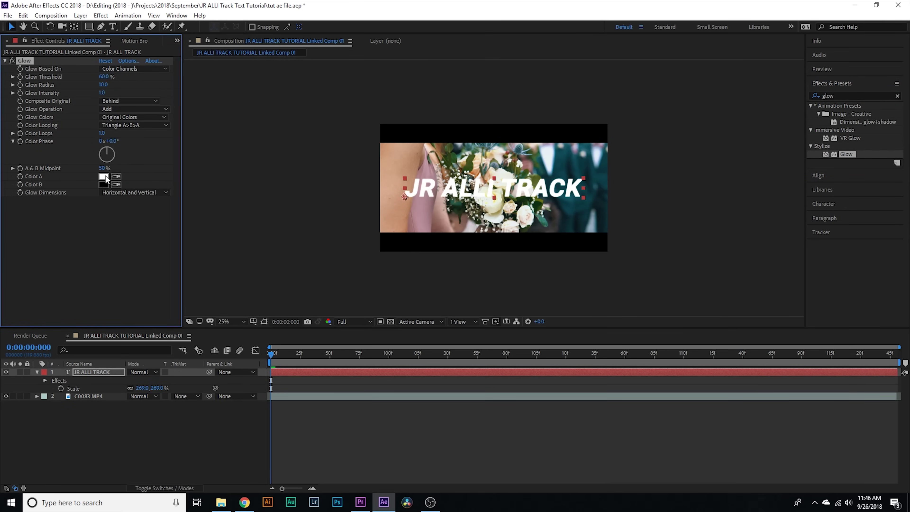
{"action": "left_click", "coordinate": [103, 176]}
{"action": "left_click_drag", "start_coordinate": [598, 89], "coordinate": [707, 83]}
{"action": "left_click", "coordinate": [796, 83]}
{"action": "left_click", "coordinate": [104, 184]}
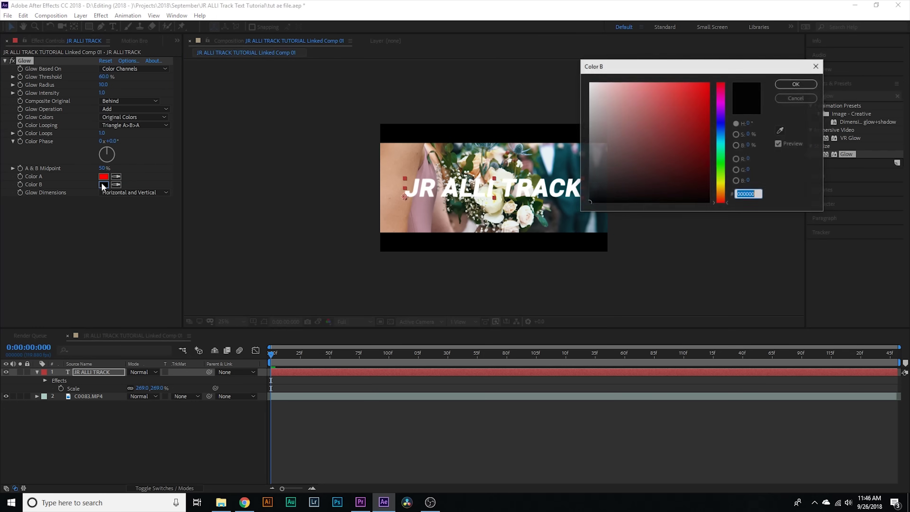
{"action": "left_click", "coordinate": [708, 83]}
{"action": "left_click", "coordinate": [795, 84]}
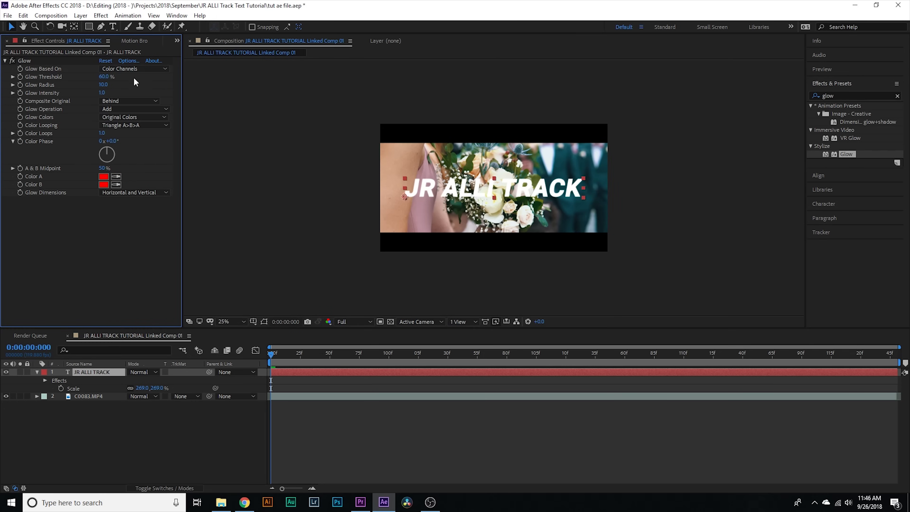
Step: Base the glow on Alpha Channel, radius about 300, intensity 2.5; view at 50%
{"action": "left_click", "coordinate": [140, 68]}
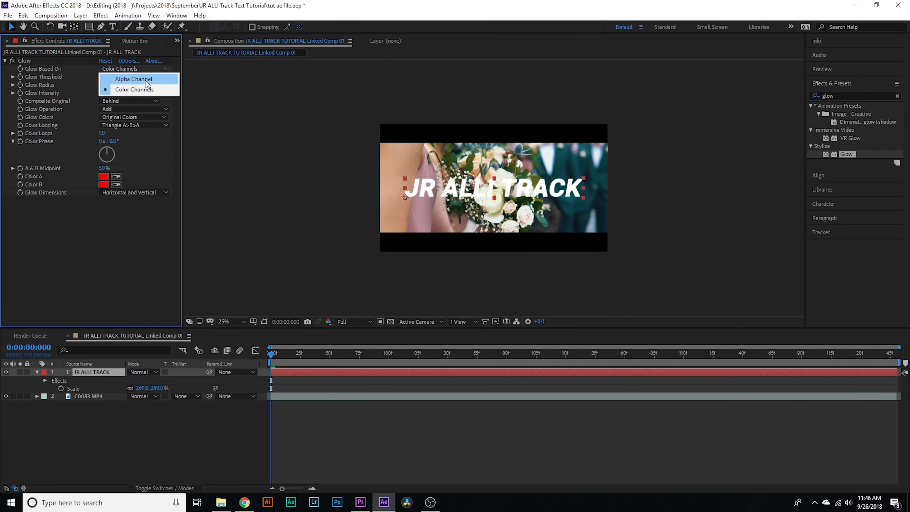
{"action": "left_click", "coordinate": [145, 79]}
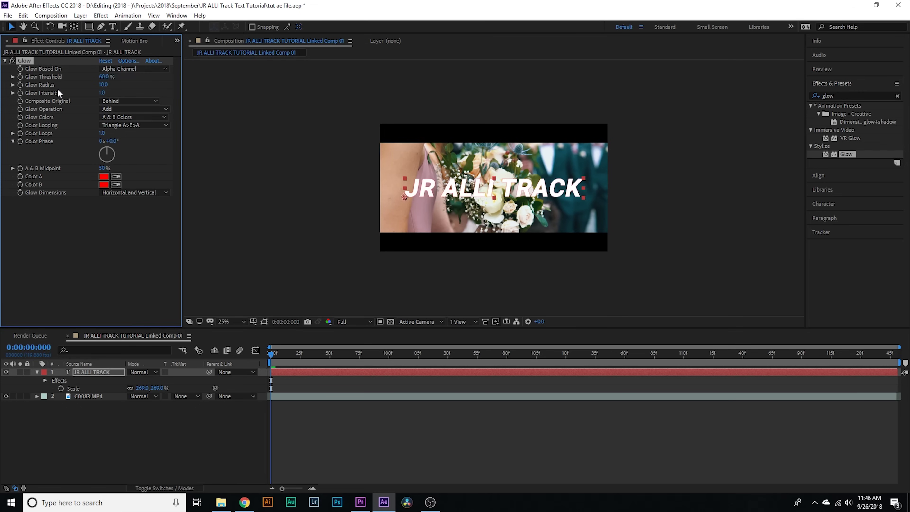
{"action": "left_click_drag", "start_coordinate": [103, 85], "coordinate": [192, 88]}
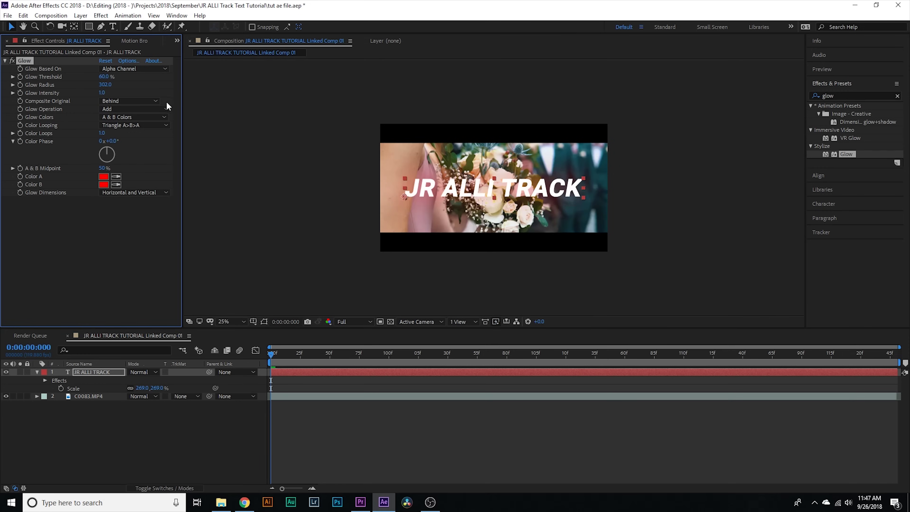
{"action": "left_click_drag", "start_coordinate": [103, 92], "coordinate": [174, 92]}
{"action": "key", "text": "F2"}
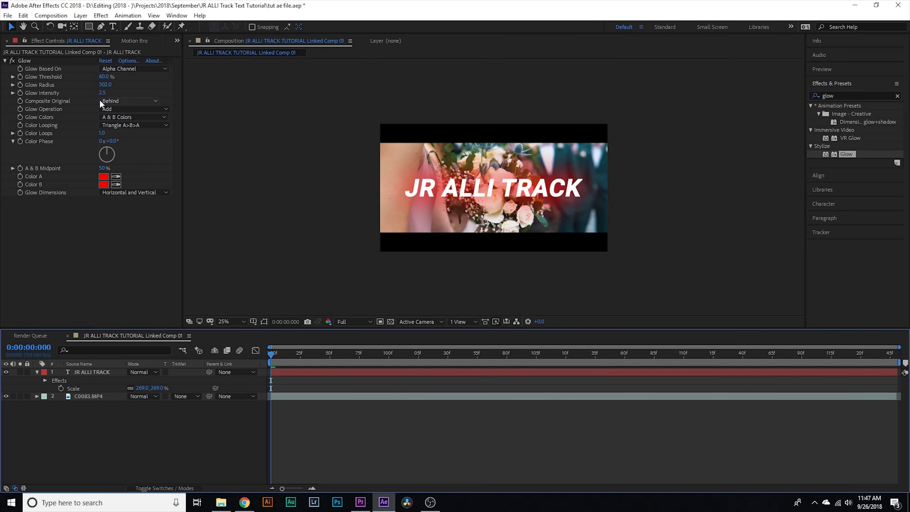
{"action": "key", "text": "."}
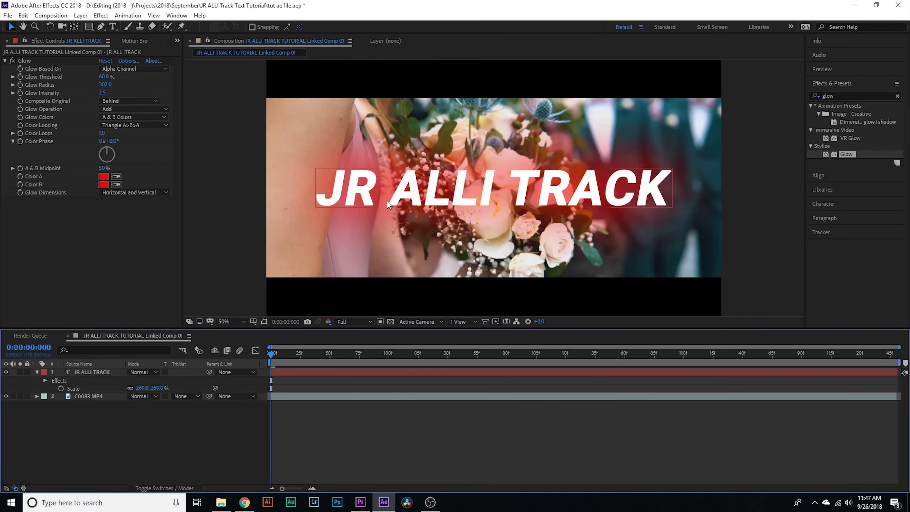
Step: Sample greens from the footage for the glow's Color A and Color B
{"action": "left_click", "coordinate": [116, 176]}
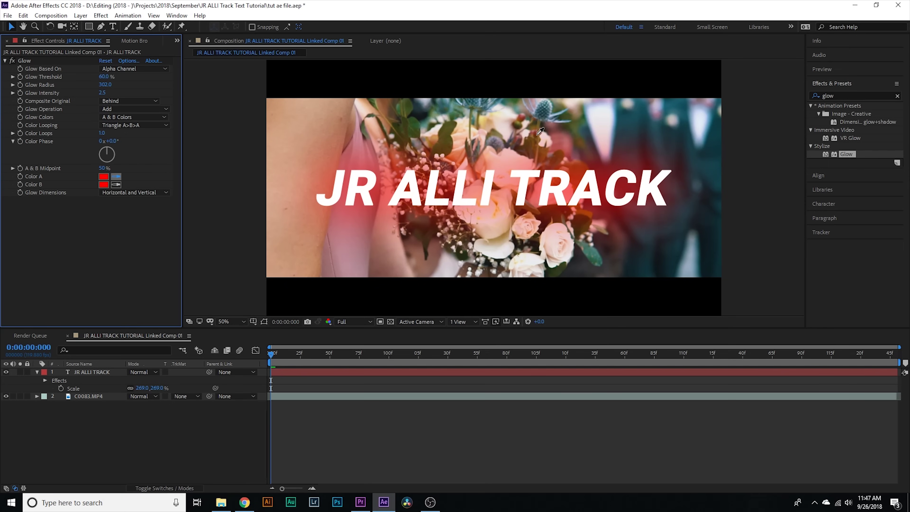
{"action": "left_click", "coordinate": [452, 125]}
{"action": "left_click", "coordinate": [116, 184]}
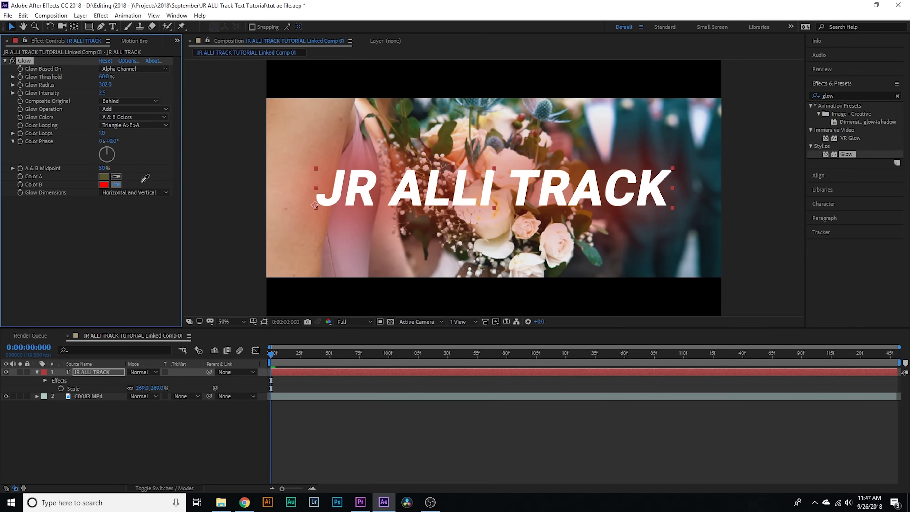
{"action": "left_click", "coordinate": [416, 125]}
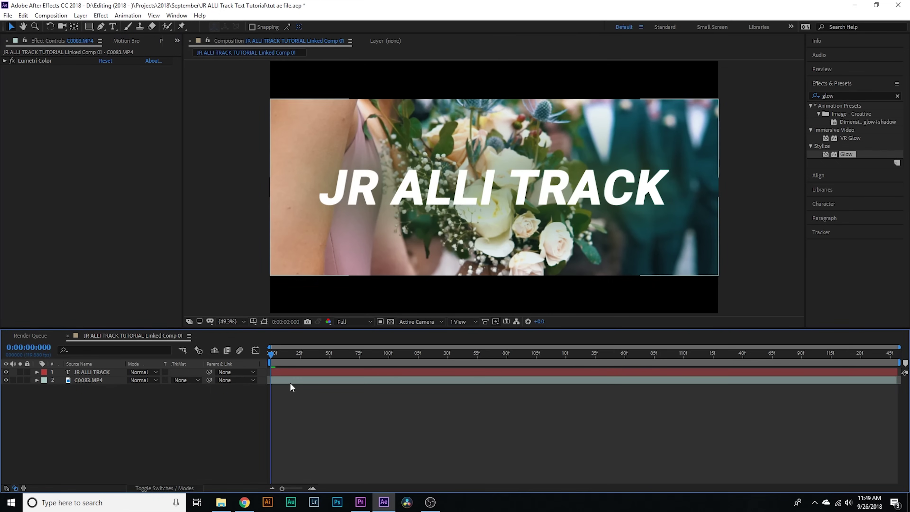
Step: Pre-compose C0083.MP4 into C0083.MP4 Comp 1, moving all attributes
{"action": "left_click", "coordinate": [293, 380]}
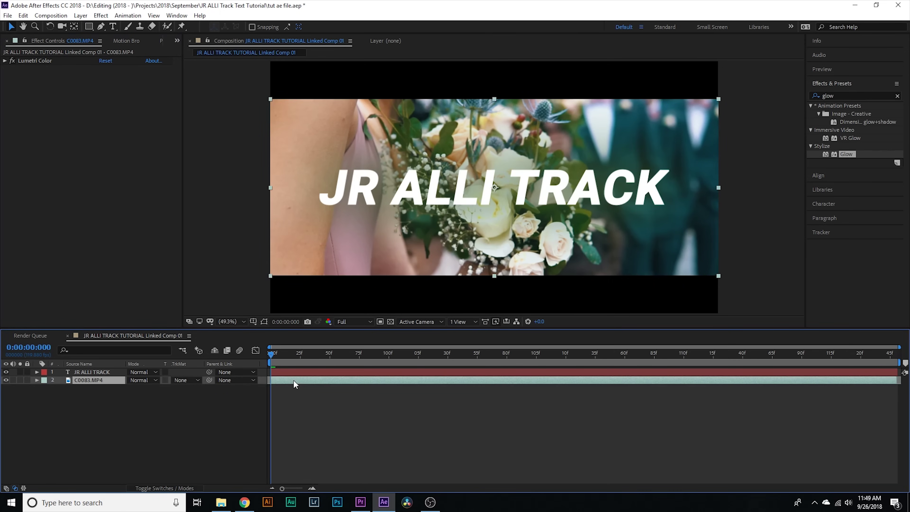
{"action": "right_click", "coordinate": [293, 380]}
{"action": "left_click", "coordinate": [337, 335]}
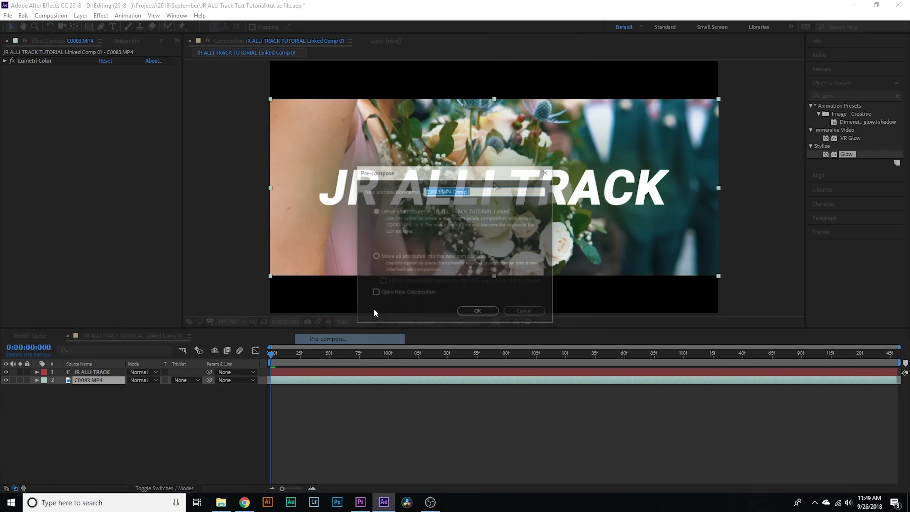
{"action": "left_click", "coordinate": [374, 256]}
{"action": "left_click", "coordinate": [478, 311]}
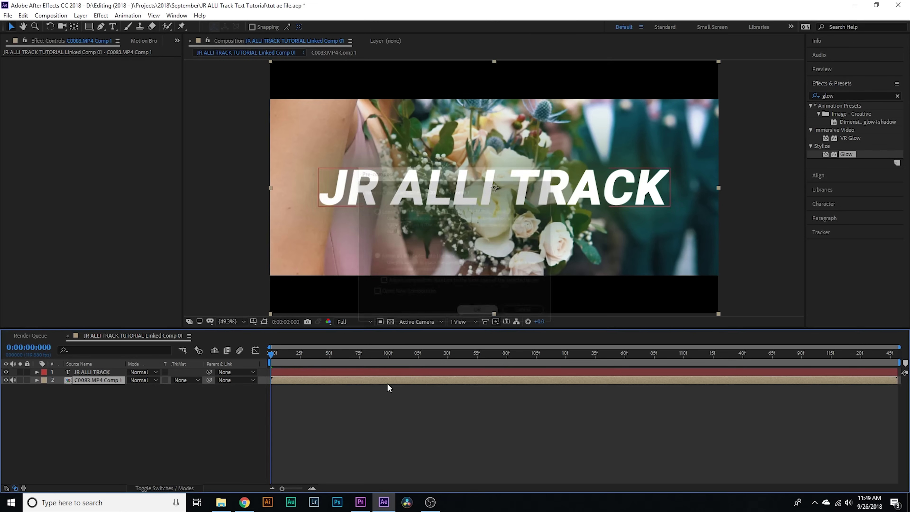
{"action": "right_click", "coordinate": [291, 380]}
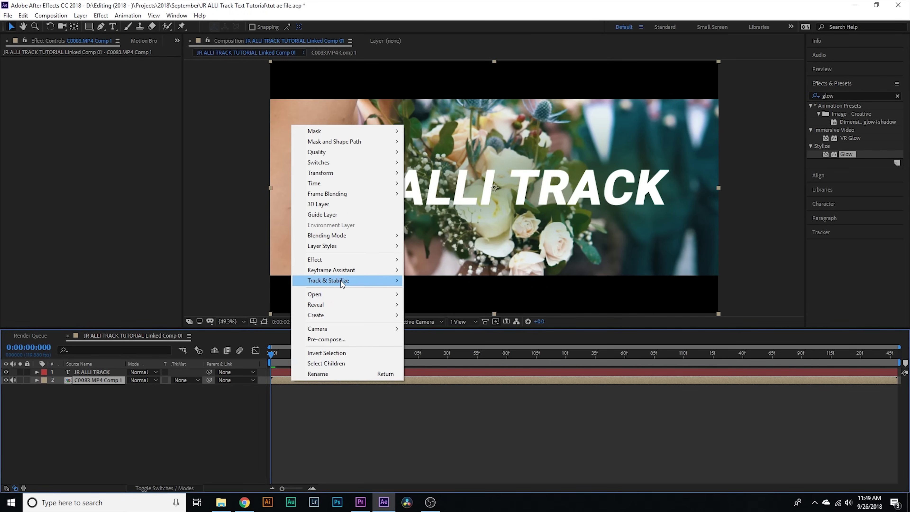
Step: Camera-track C0083.MP4 Comp 1 and enlarge track points to 143% and target to 149%
{"action": "mouse_move", "coordinate": [341, 280]}
{"action": "left_click", "coordinate": [454, 283]}
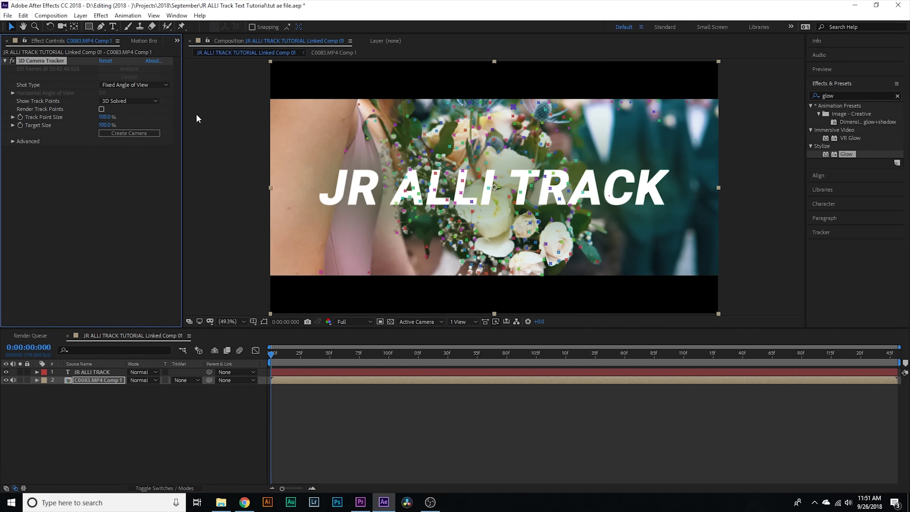
{"action": "mouse_move", "coordinate": [482, 177]}
{"action": "left_mouse_down"}
{"action": "mouse_move", "coordinate": [447, 179]}
{"action": "mouse_move", "coordinate": [491, 184]}
{"action": "left_mouse_up"}
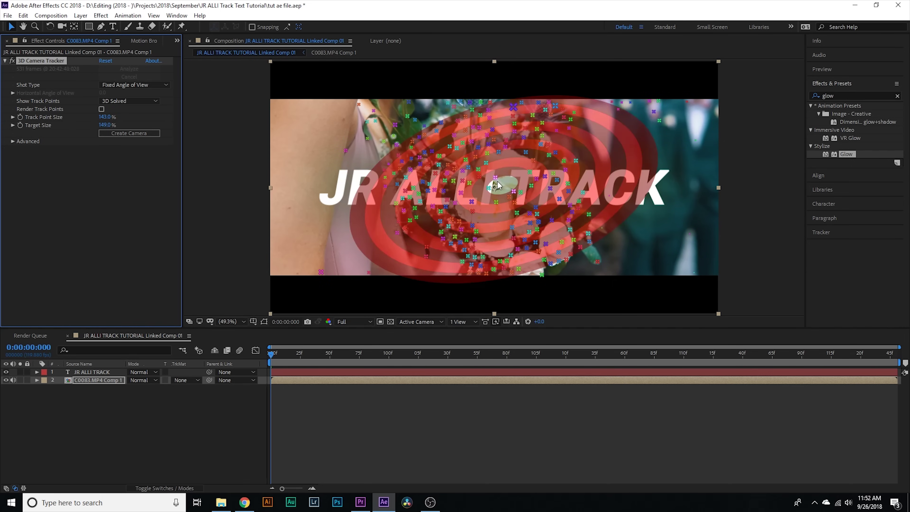
{"action": "right_click", "coordinate": [497, 185]}
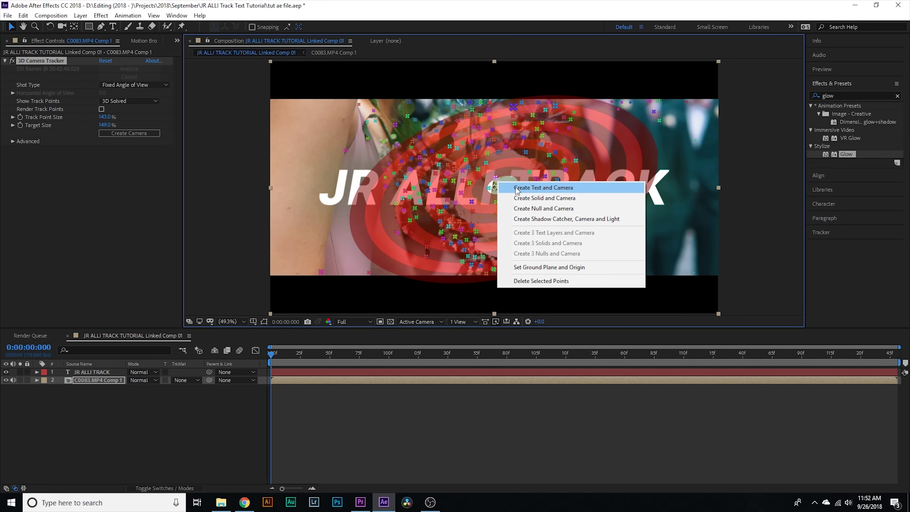
Step: Create a solid and camera at the target, then pre-compose Track Solid 1 leaving all attributes
{"action": "left_click", "coordinate": [539, 202]}
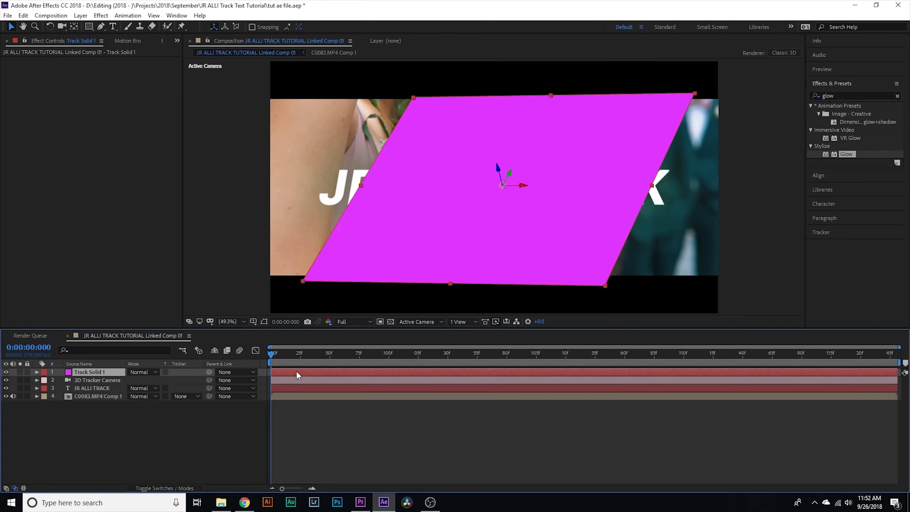
{"action": "right_click", "coordinate": [296, 371]}
{"action": "left_click", "coordinate": [355, 344]}
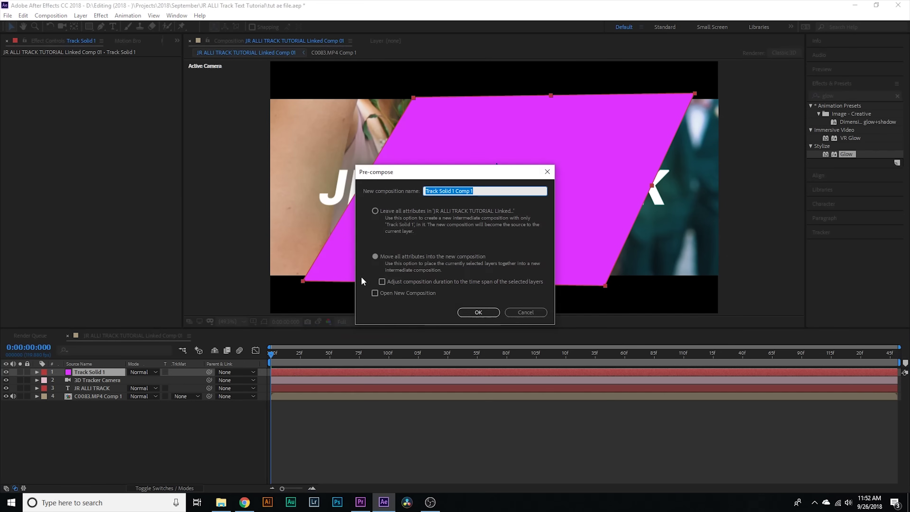
{"action": "left_click", "coordinate": [375, 212]}
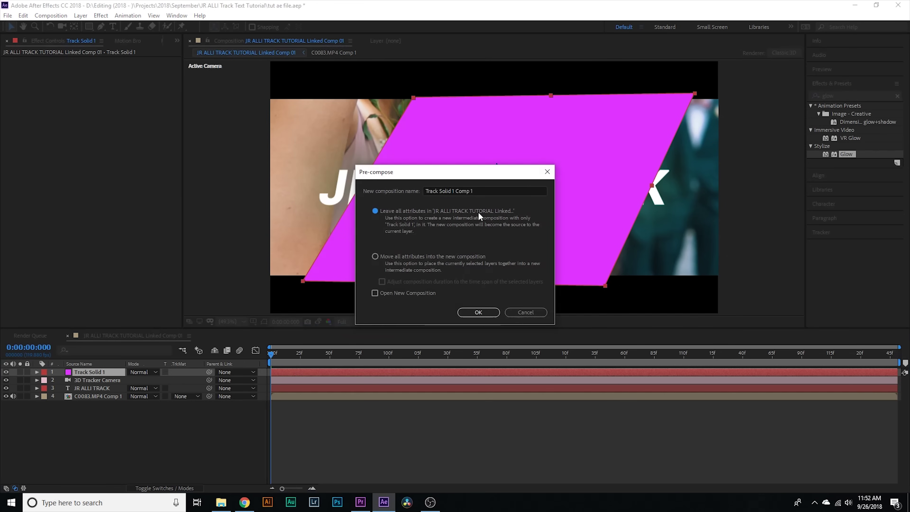
{"action": "left_click", "coordinate": [476, 313]}
{"action": "left_click", "coordinate": [288, 389]}
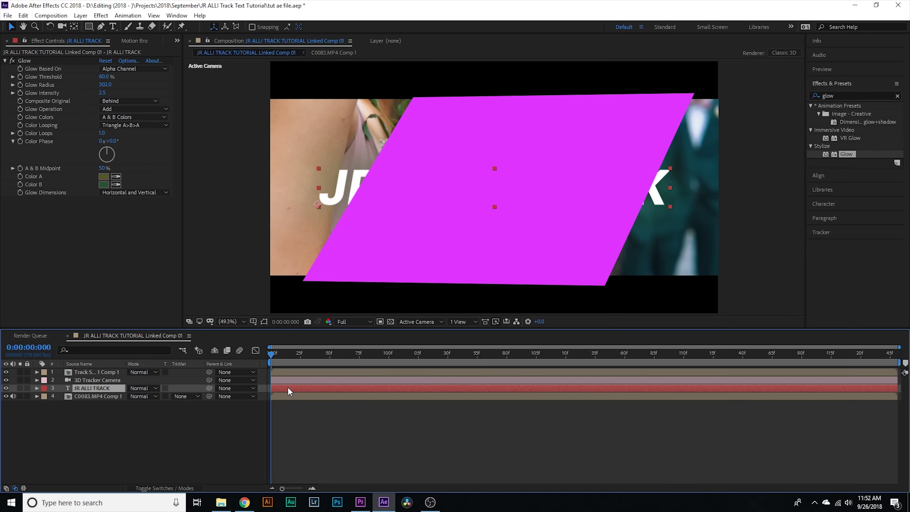
Step: Move the JR ALLI TRACK title into Track Solid 1 Comp 1, hide the solid, reposition the title
{"action": "key", "text": "Delete"}
{"action": "double_click", "coordinate": [293, 373]}
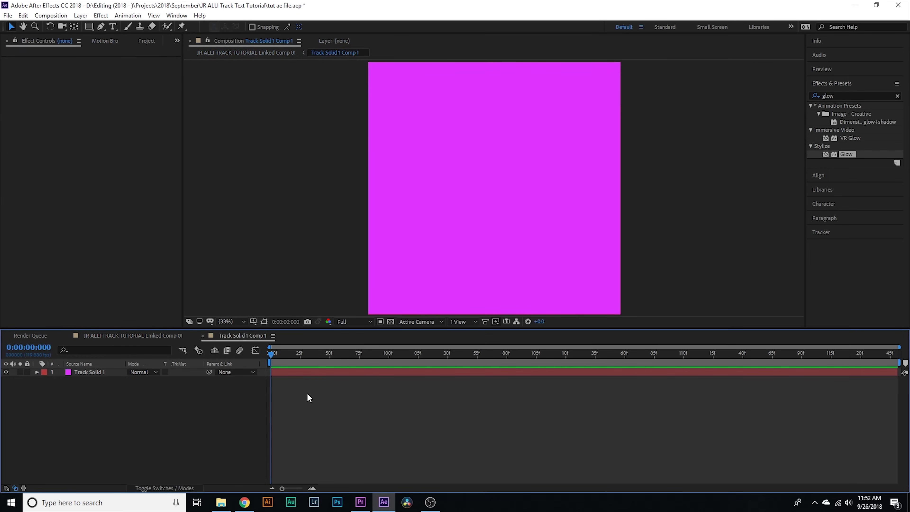
{"action": "key", "text": "ctrl+v"}
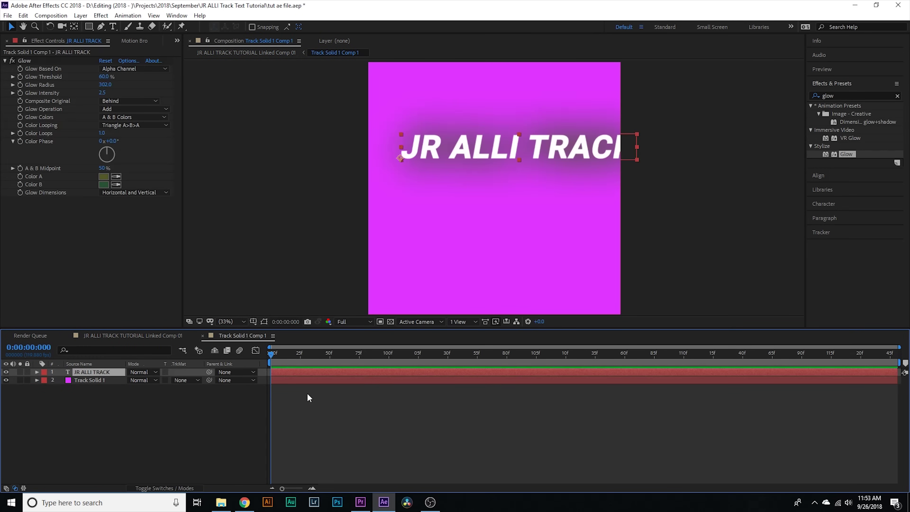
{"action": "left_click", "coordinate": [6, 380]}
{"action": "key", "text": "s"}
{"action": "left_click_drag", "start_coordinate": [417, 192], "coordinate": [414, 186]}
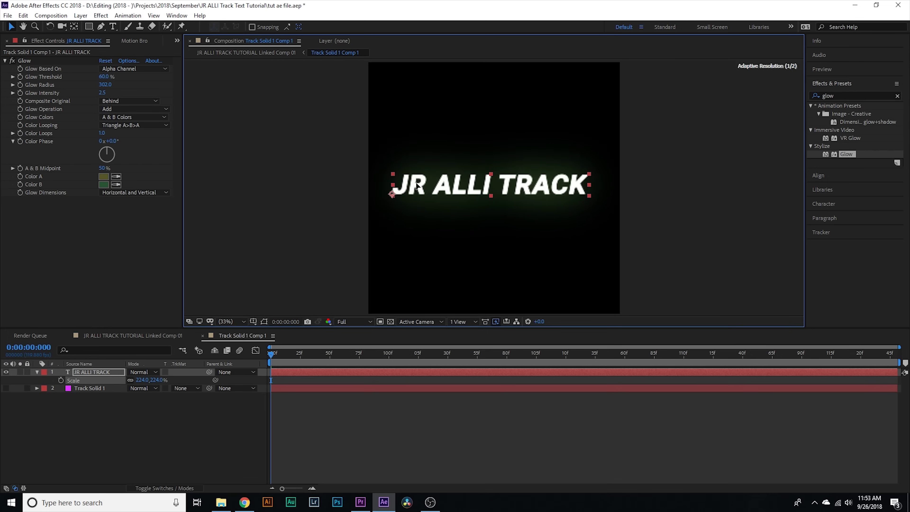
{"action": "left_click", "coordinate": [157, 336]}
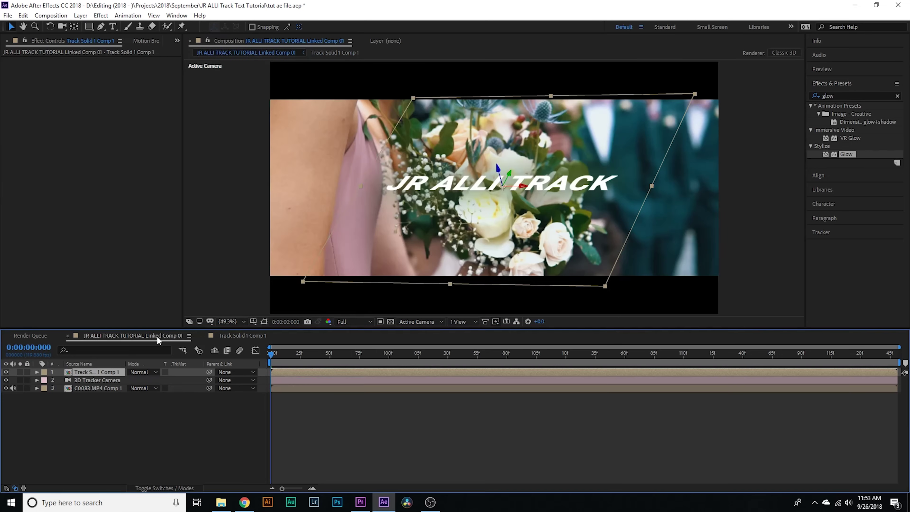
Step: Rotate Track Solid 1 Comp 1 to X 47°, Y -33°, Z -3°
{"action": "left_click", "coordinate": [346, 413]}
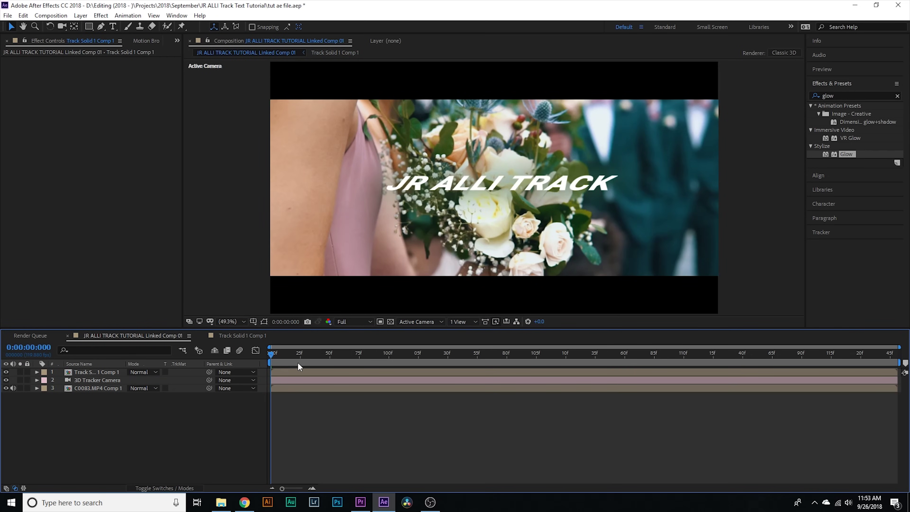
{"action": "left_click", "coordinate": [287, 373]}
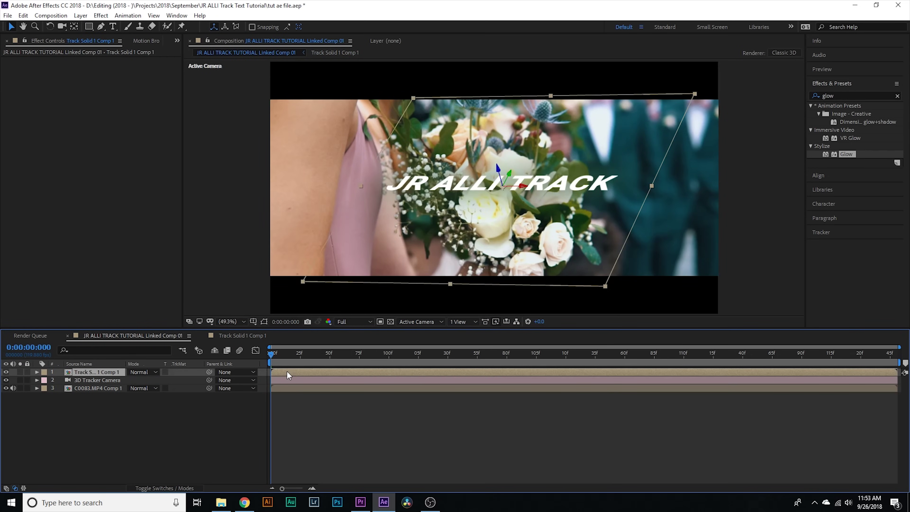
{"action": "key", "text": "r"}
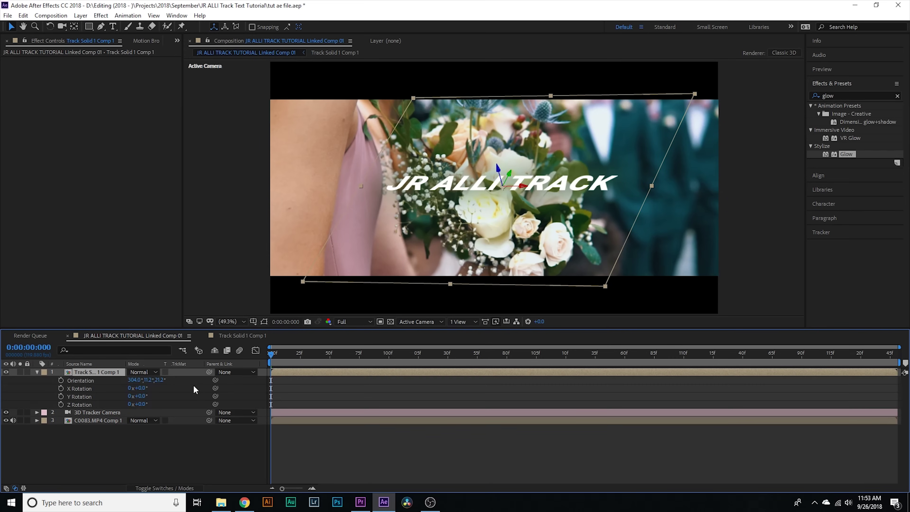
{"action": "left_click_drag", "start_coordinate": [160, 387], "coordinate": [140, 404]}
{"action": "key", "text": "F2"}
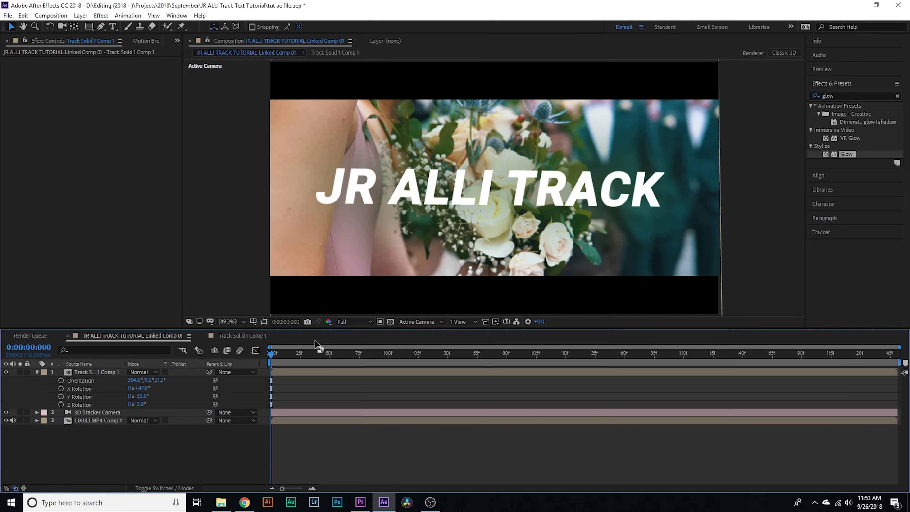
Step: Apply a Glow effect to the Track Solid 1 Comp 1 title layer
{"action": "left_click", "coordinate": [296, 372]}
{"action": "left_click_drag", "start_coordinate": [849, 157], "coordinate": [304, 375]}
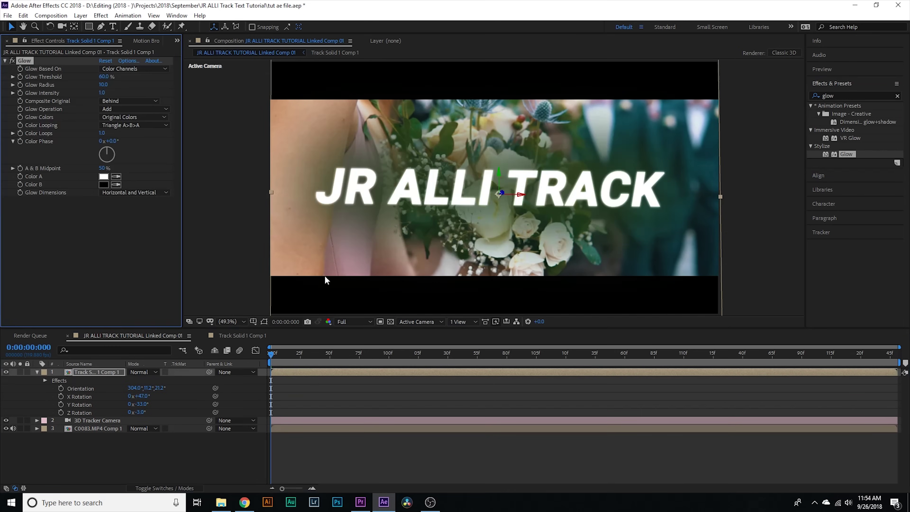
{"action": "left_click", "coordinate": [309, 389]}
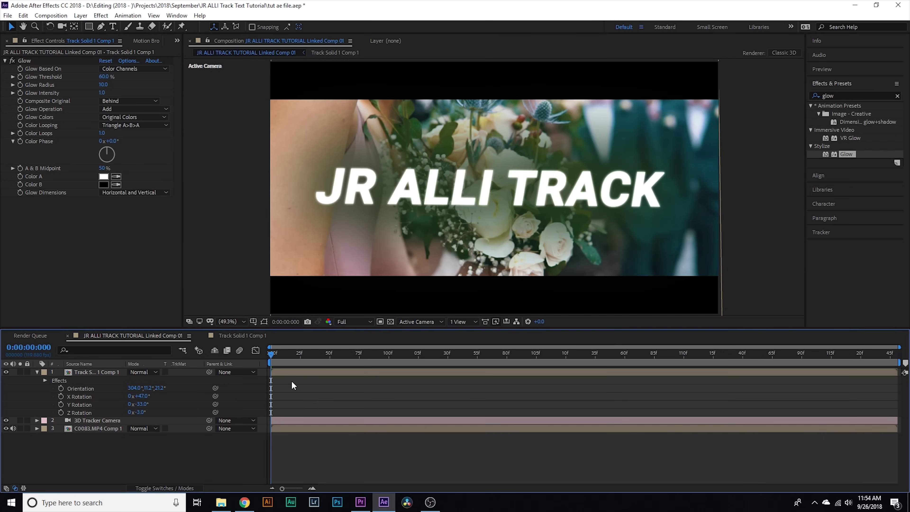